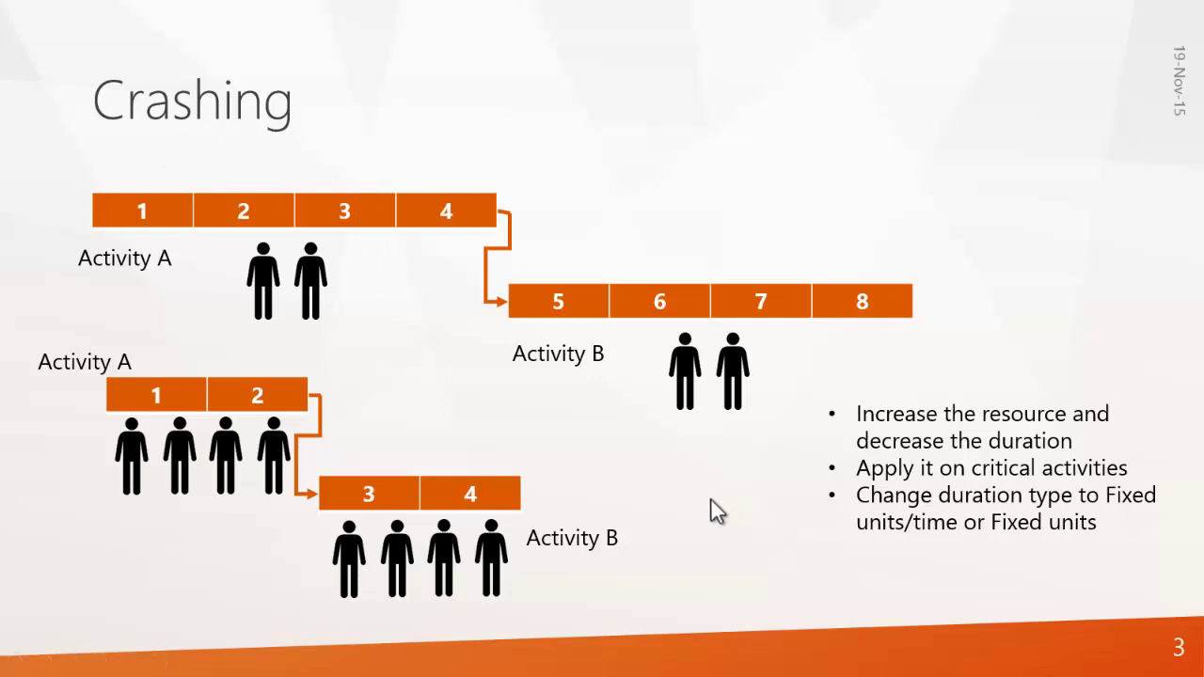
Leave the Crashing slide and switch from PowerPoint to the Primavera P6 schedule
key(alt+Tab)
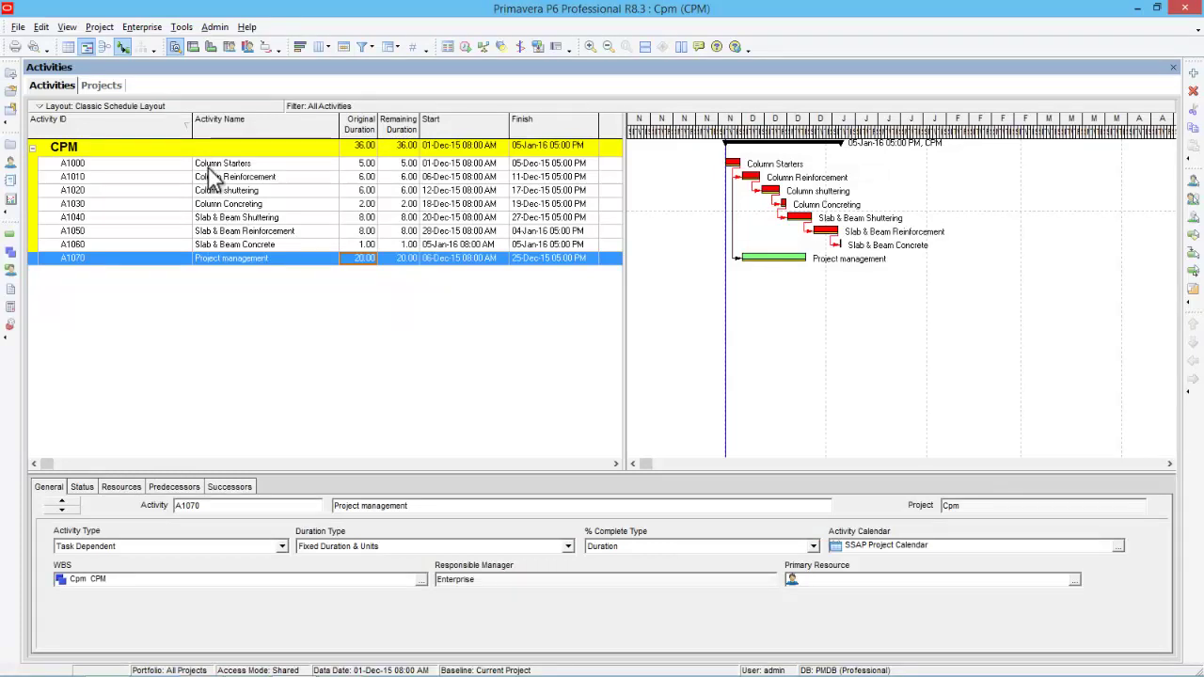
click(232, 164)
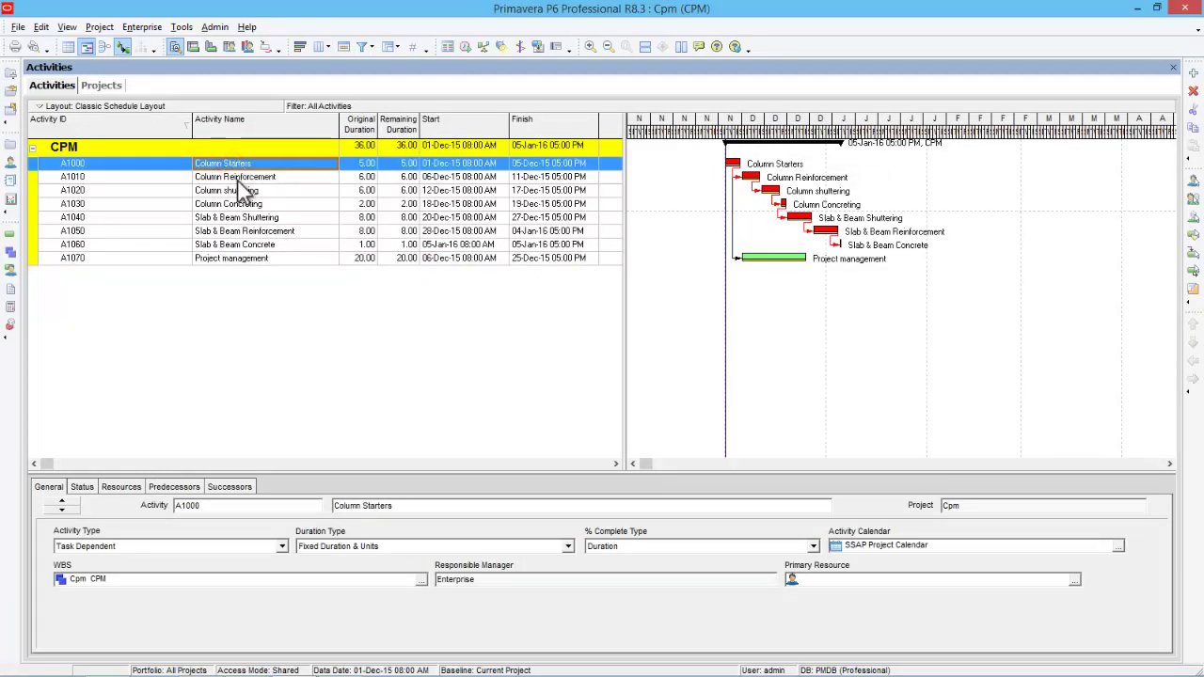
click(239, 179)
click(243, 191)
click(252, 204)
drag(254, 206, 261, 233)
click(261, 245)
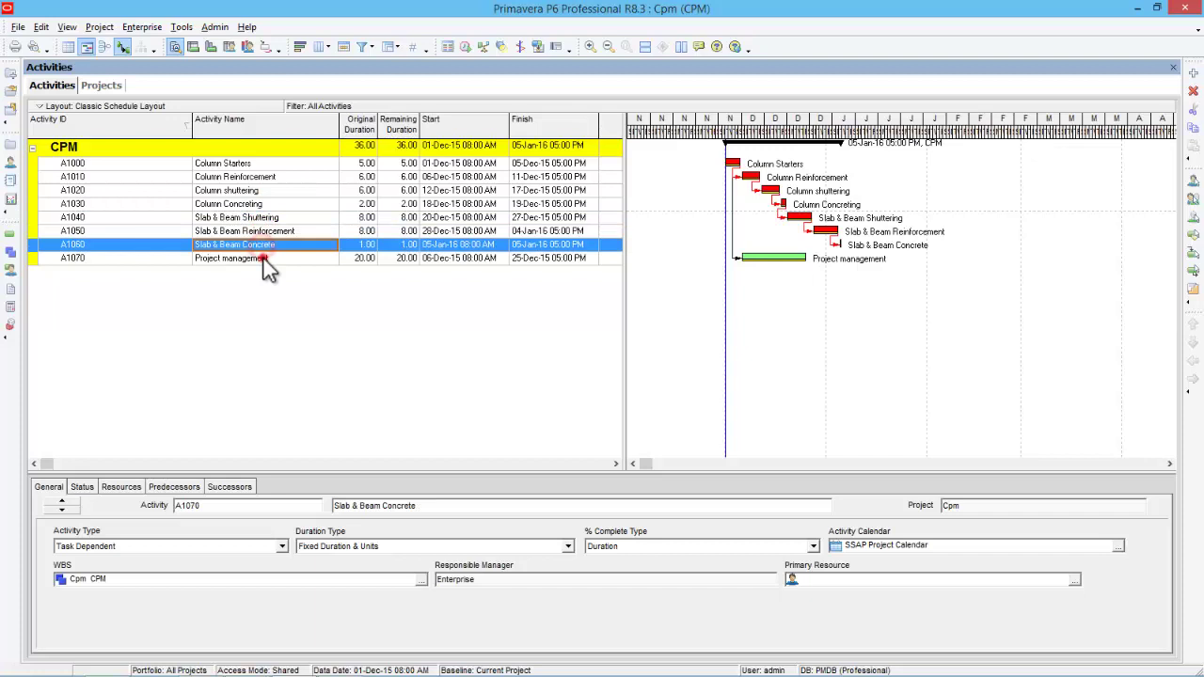
click(264, 260)
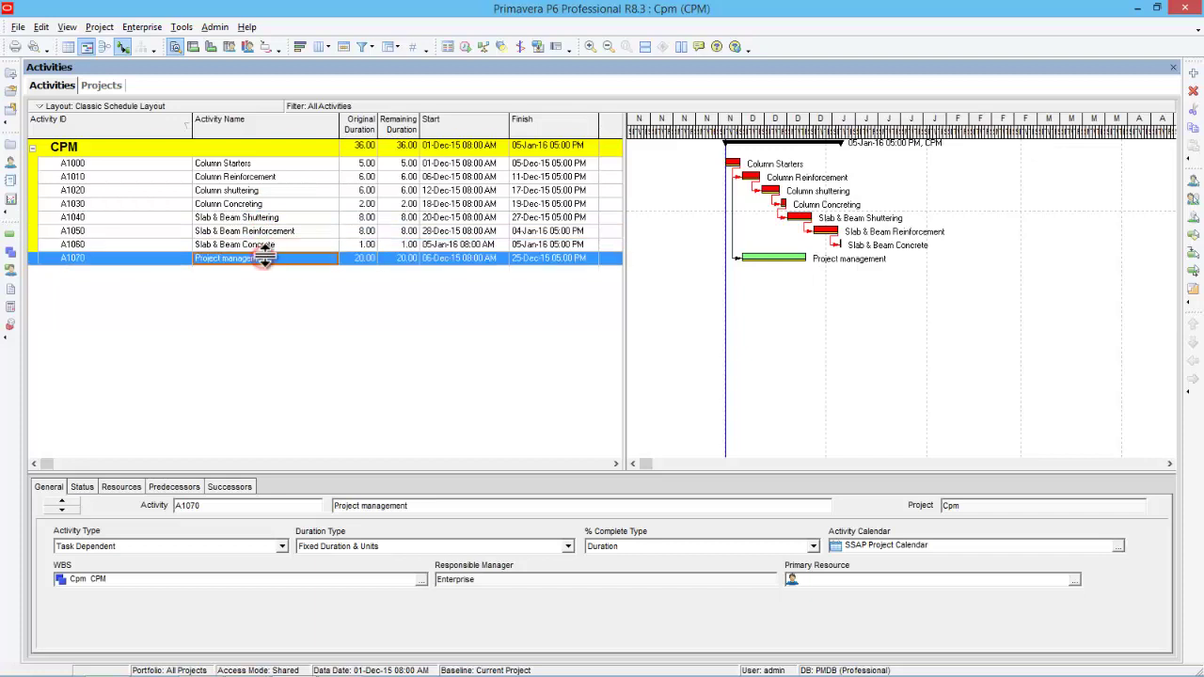
click(362, 148)
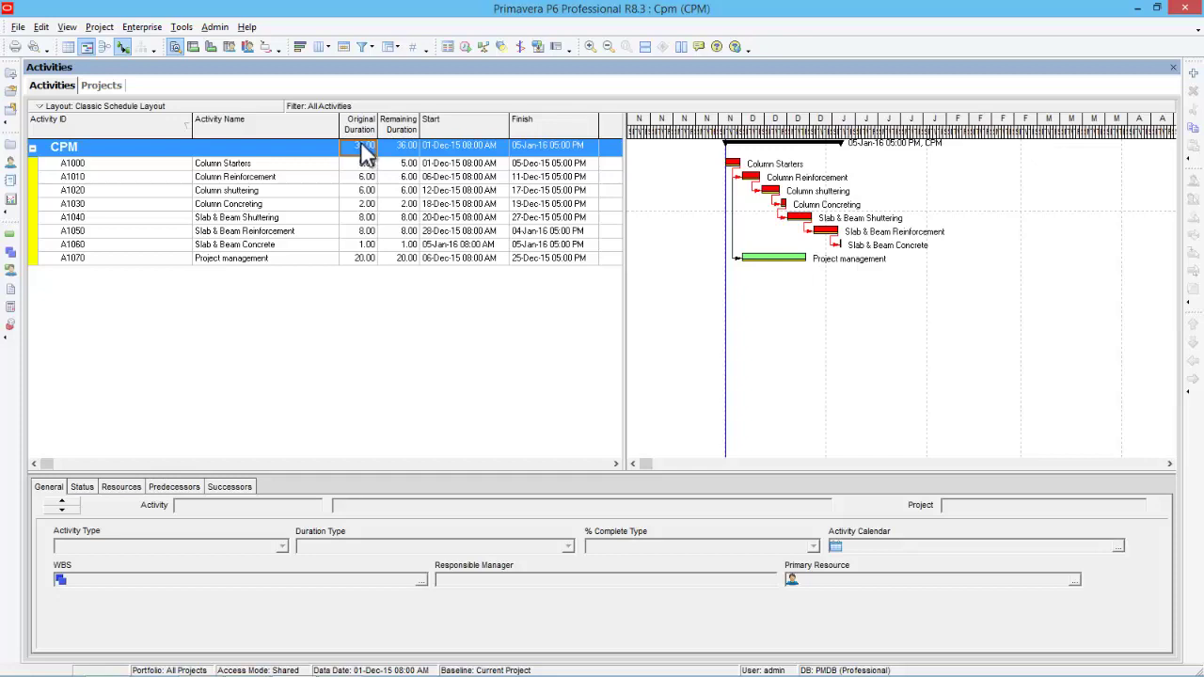
Filter the Activities list to show only Critical activities
click(367, 49)
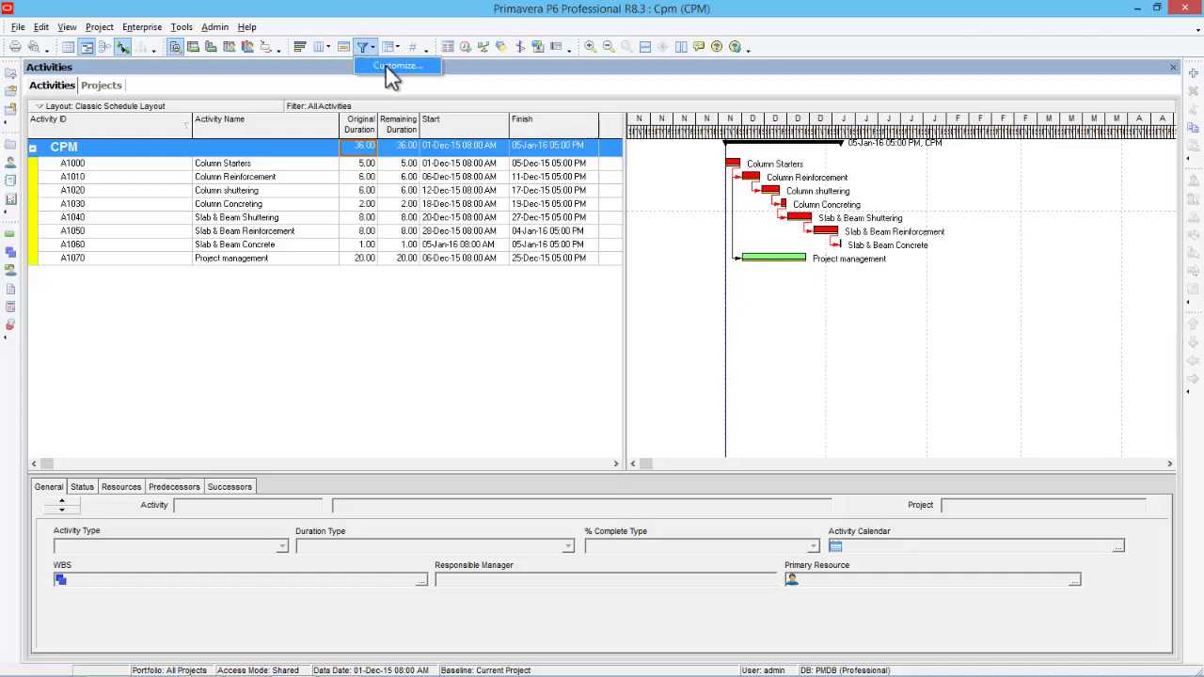
click(393, 67)
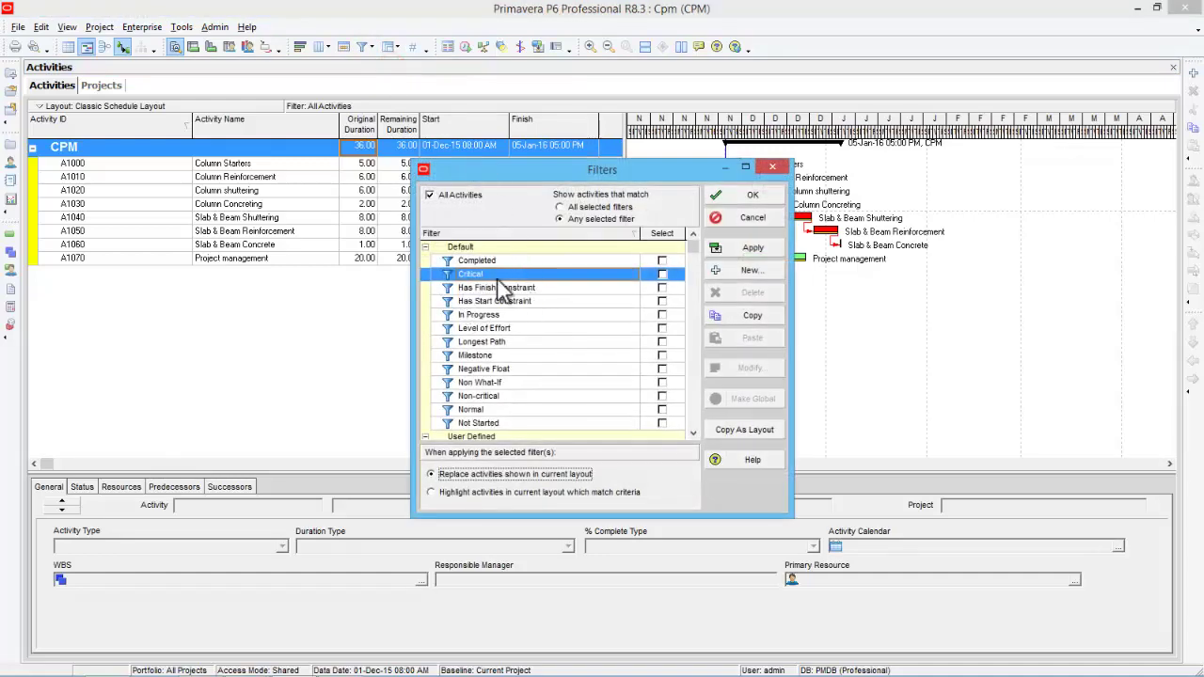
click(662, 274)
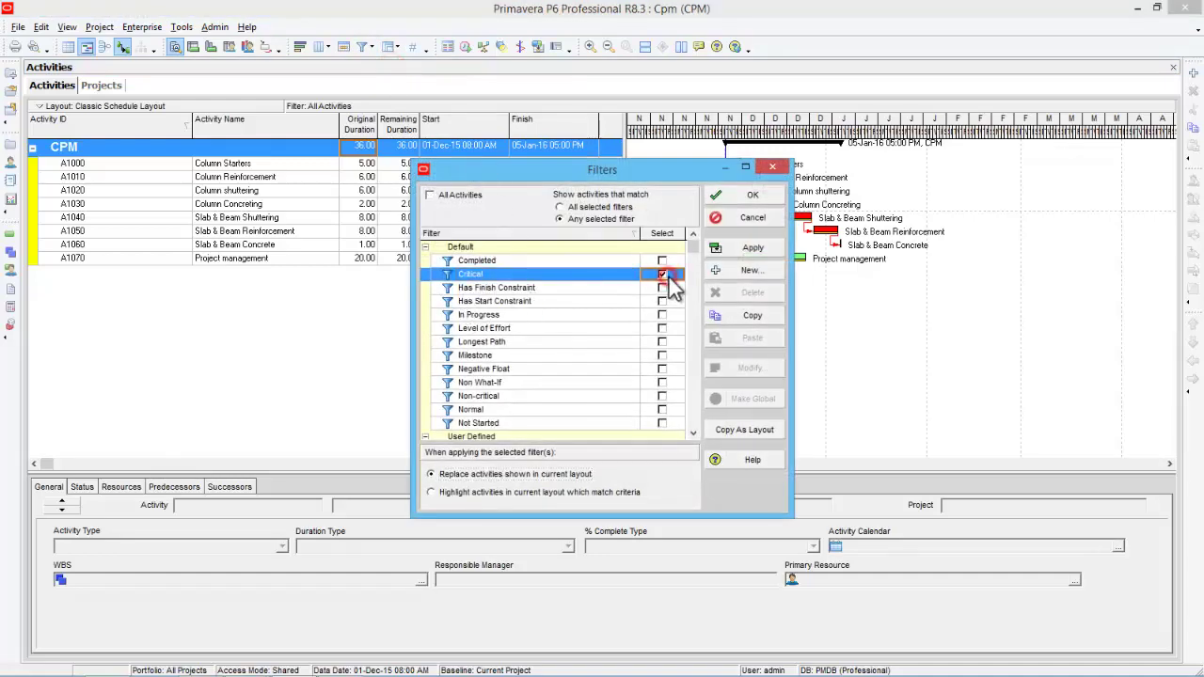
click(753, 249)
click(753, 195)
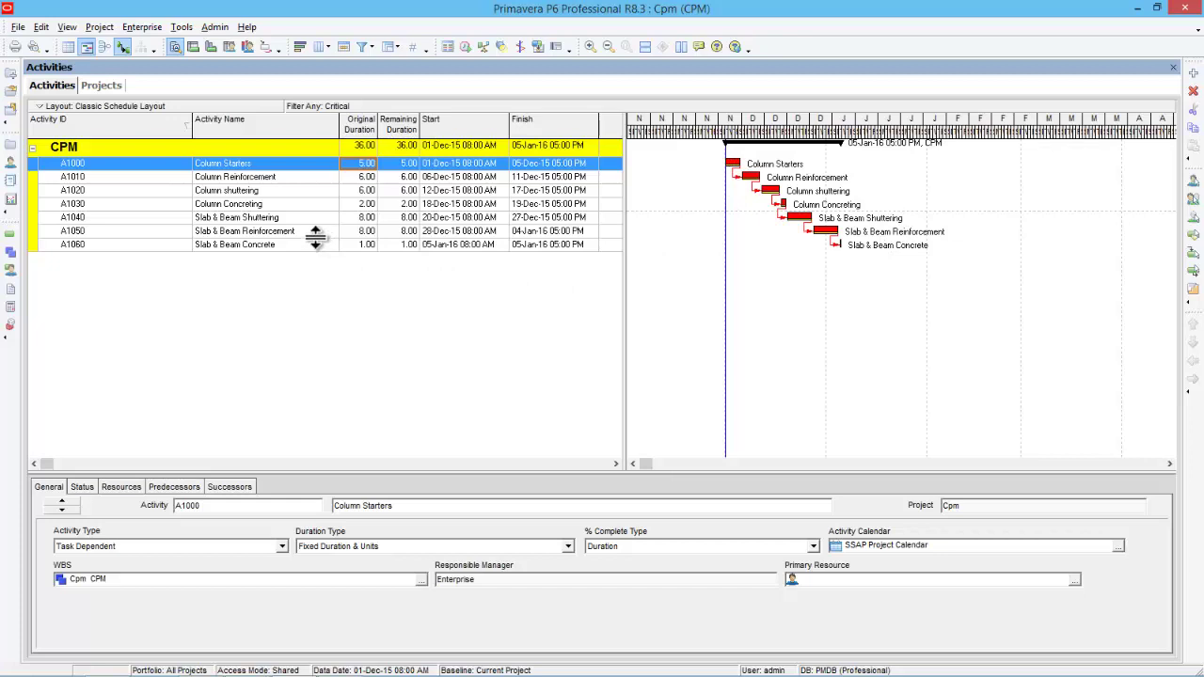
Compare Column Starters, Column shuttering and Column Reinforcement, ending with Column Reinforcement selected
click(239, 176)
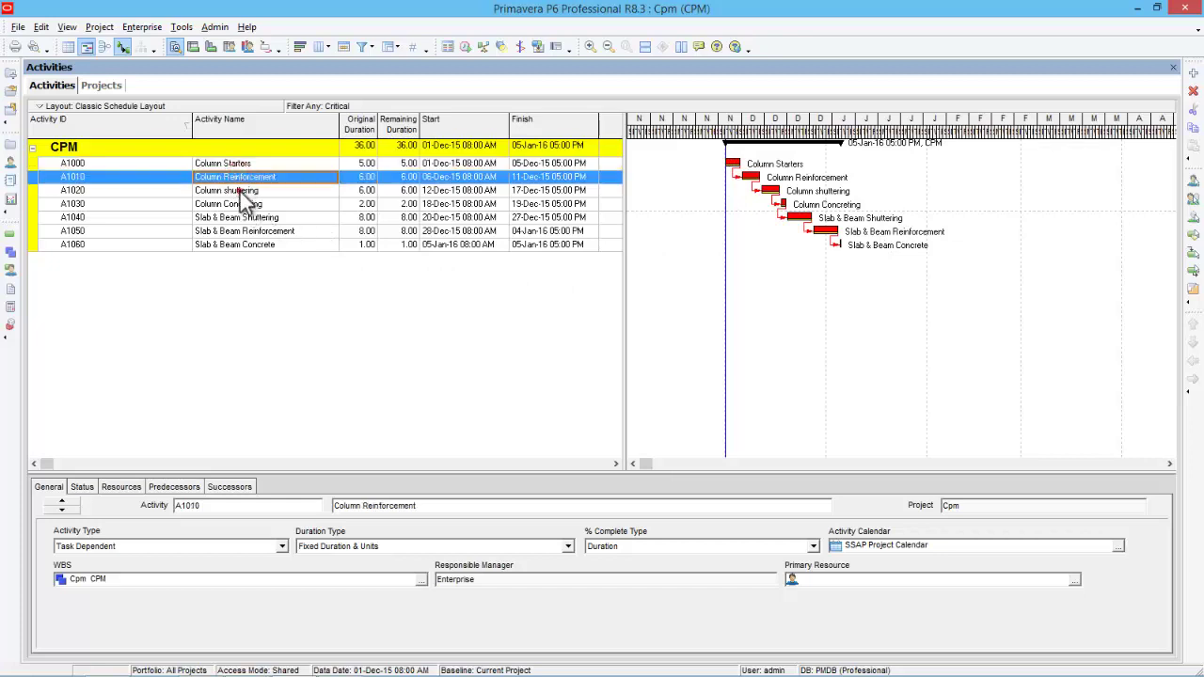
click(240, 190)
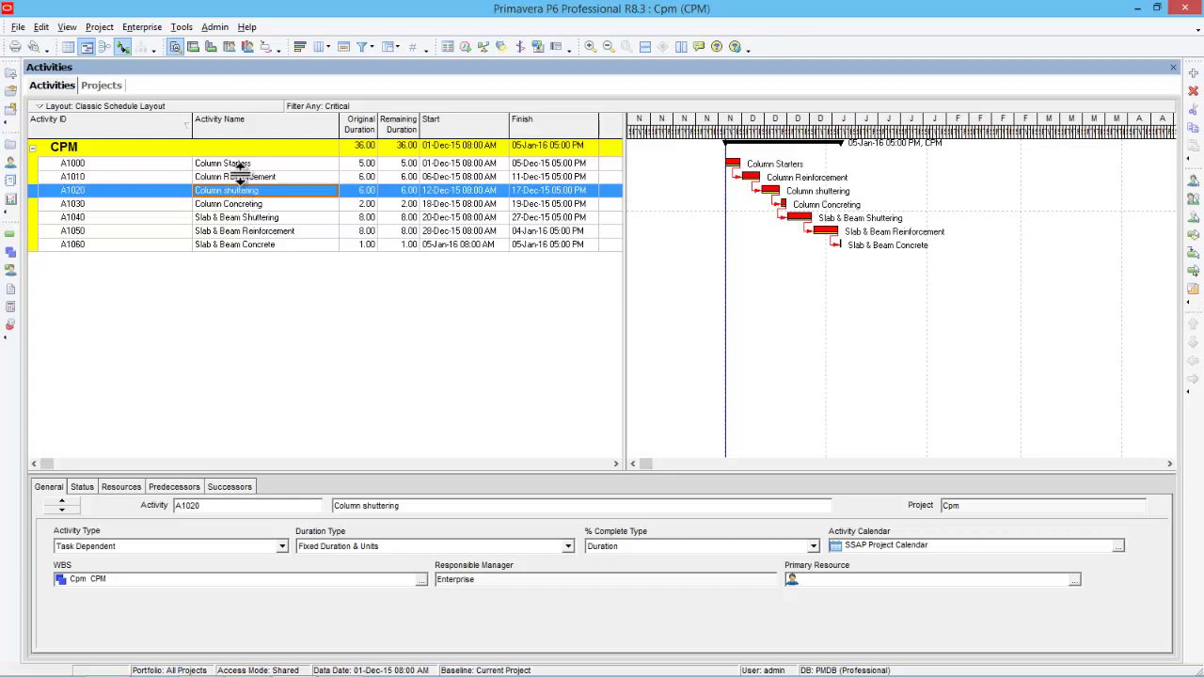
click(240, 177)
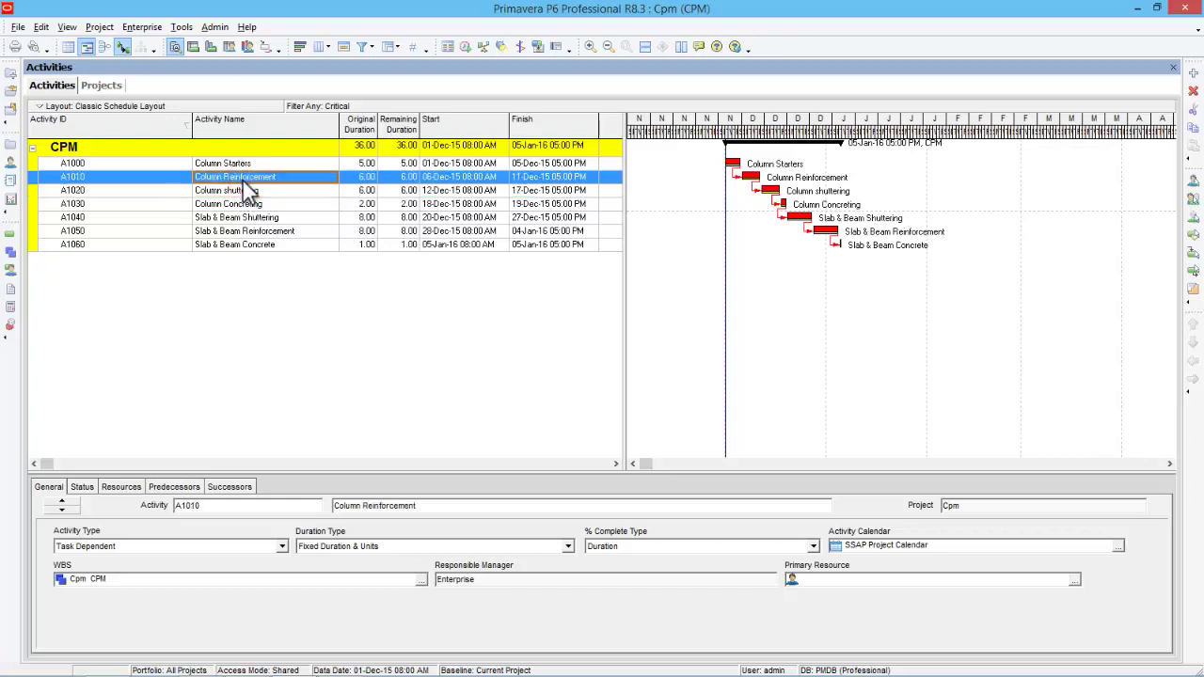
click(235, 163)
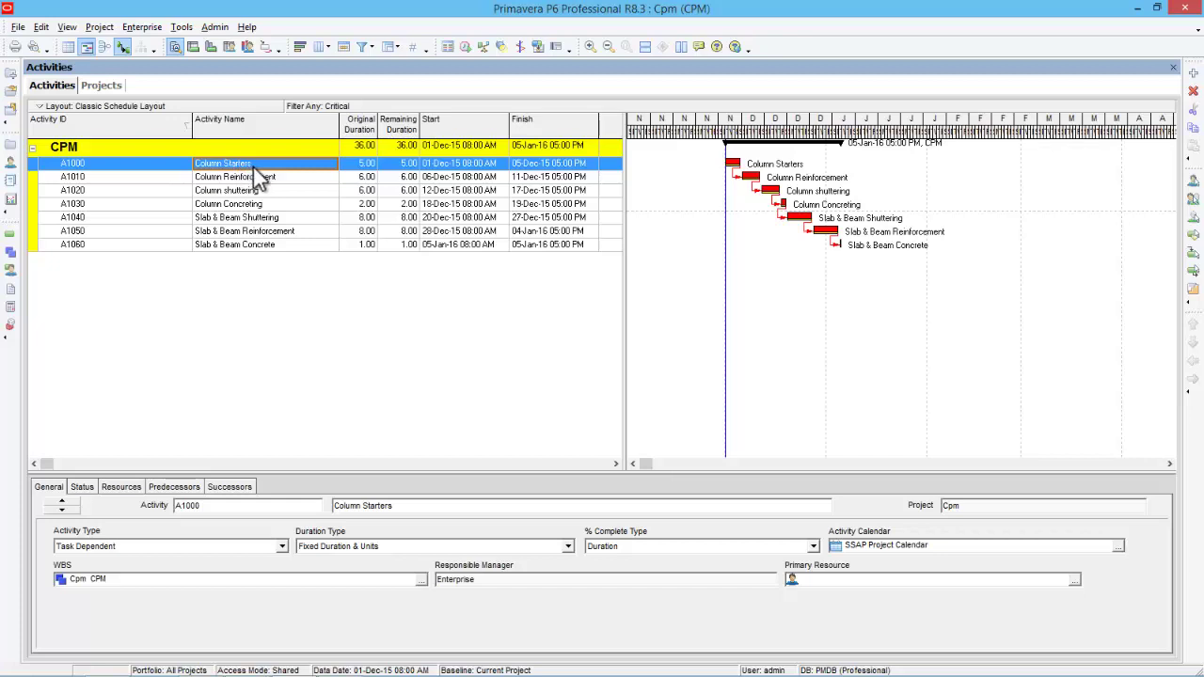
click(256, 181)
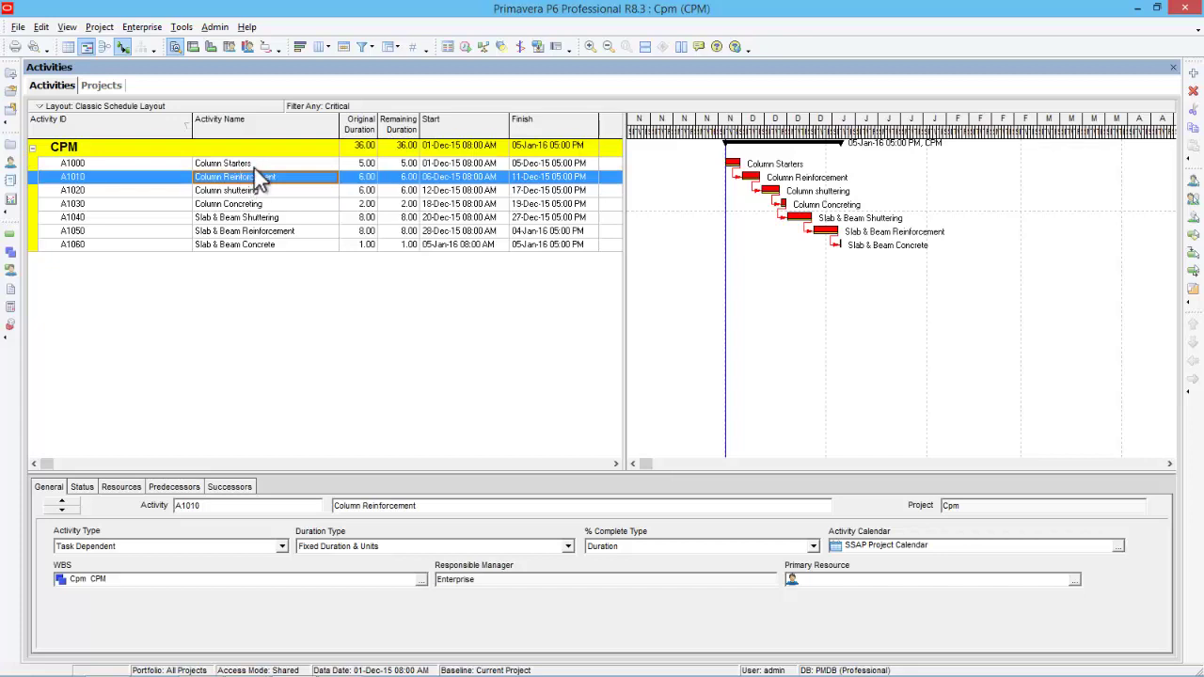
click(256, 165)
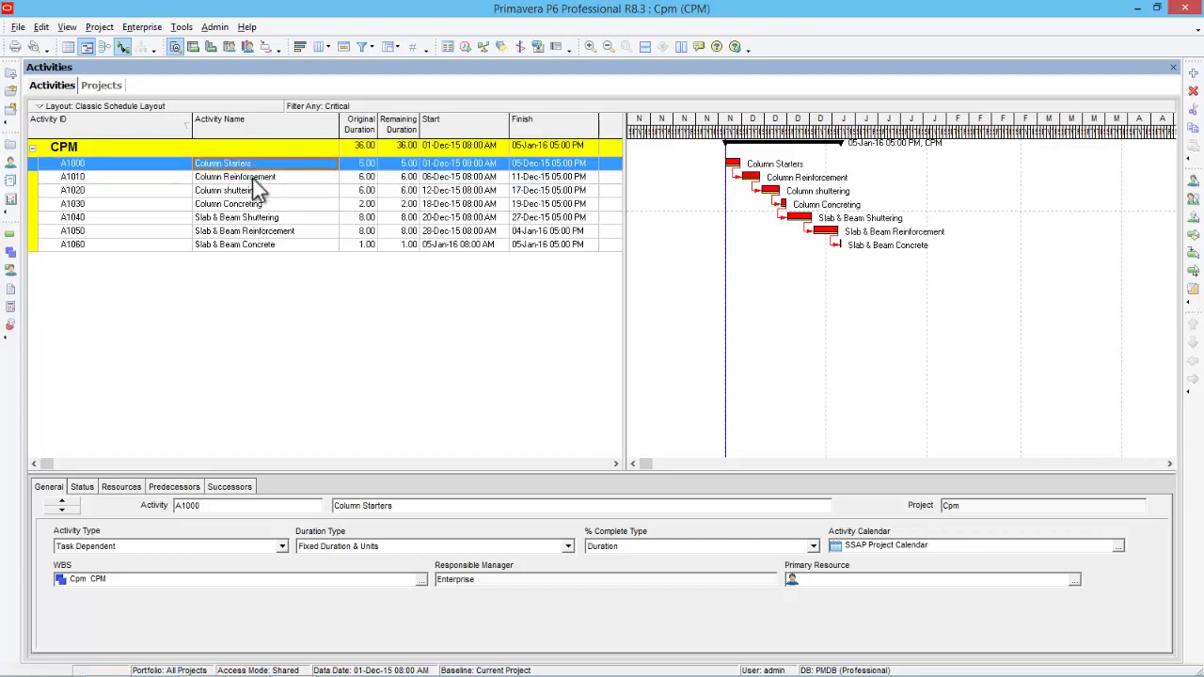
click(256, 181)
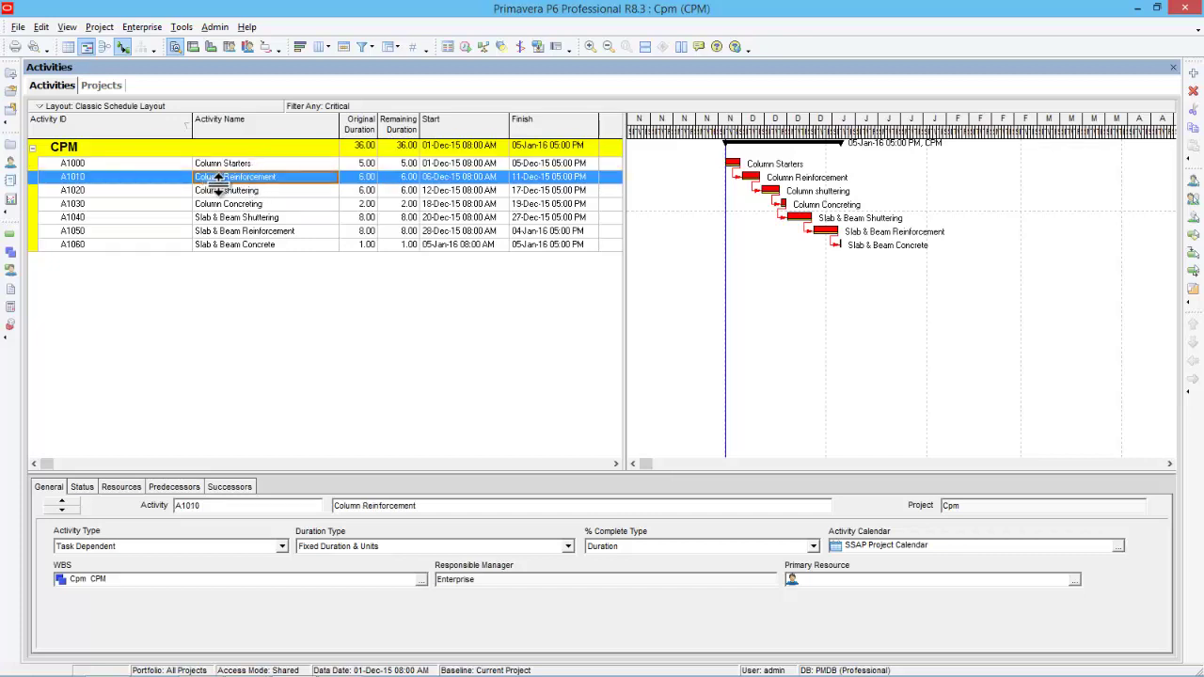
Change Column Reinforcement's A1000 predecessor link to start-to-start with a 2-day lag
click(174, 488)
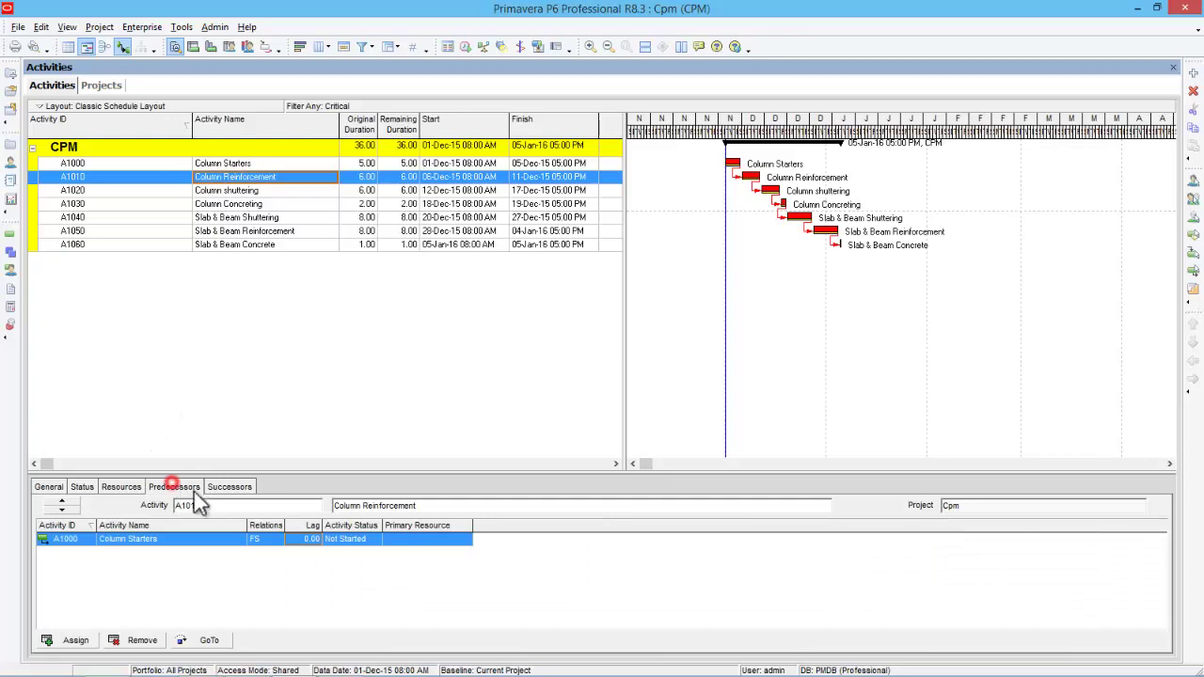
click(273, 540)
click(272, 597)
click(315, 539)
text(2)
key(Return)
Reschedule the project to 33 days and select Column shuttering
click(465, 47)
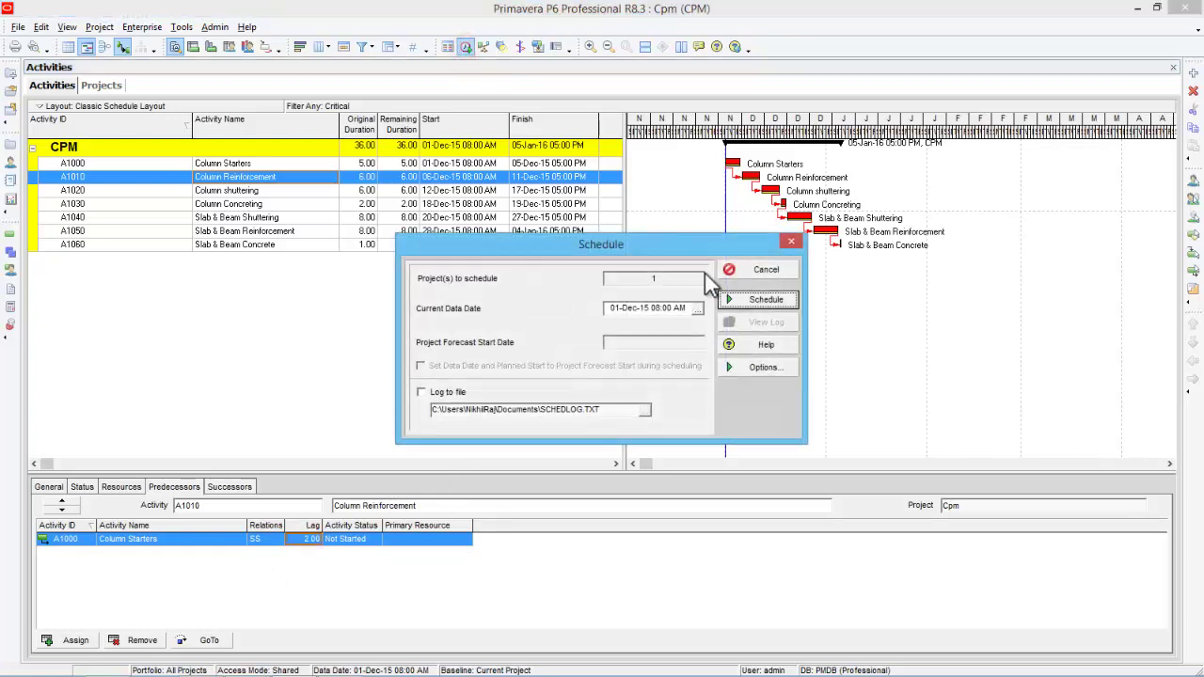
click(759, 298)
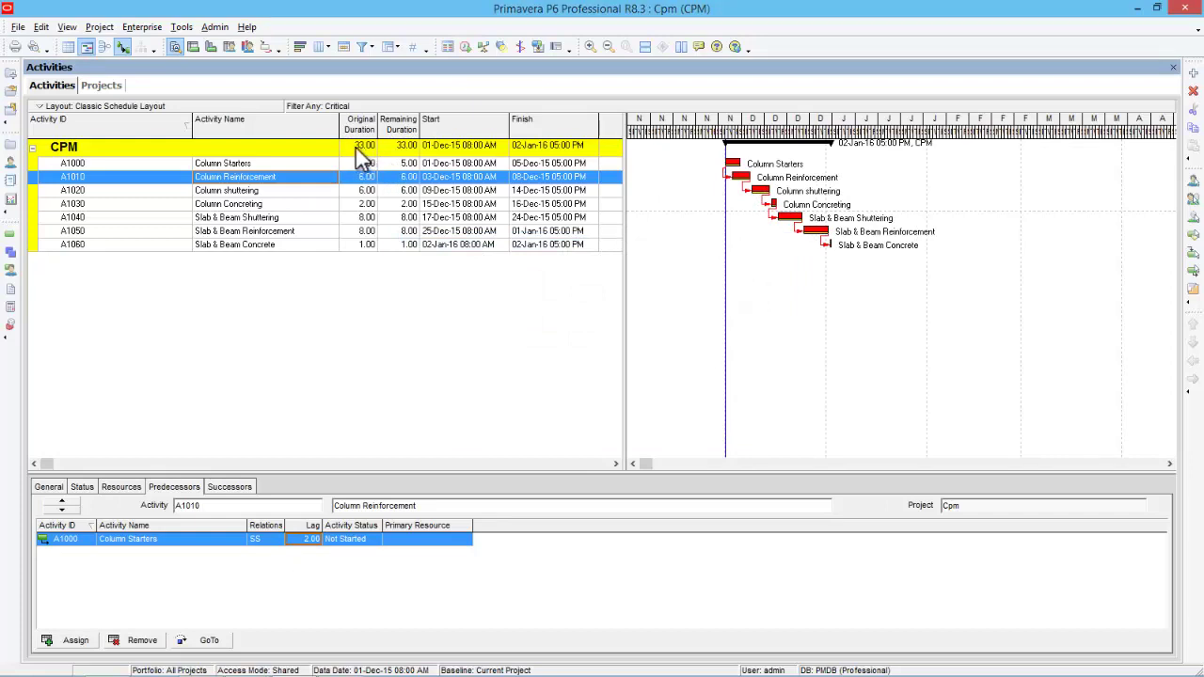
click(258, 193)
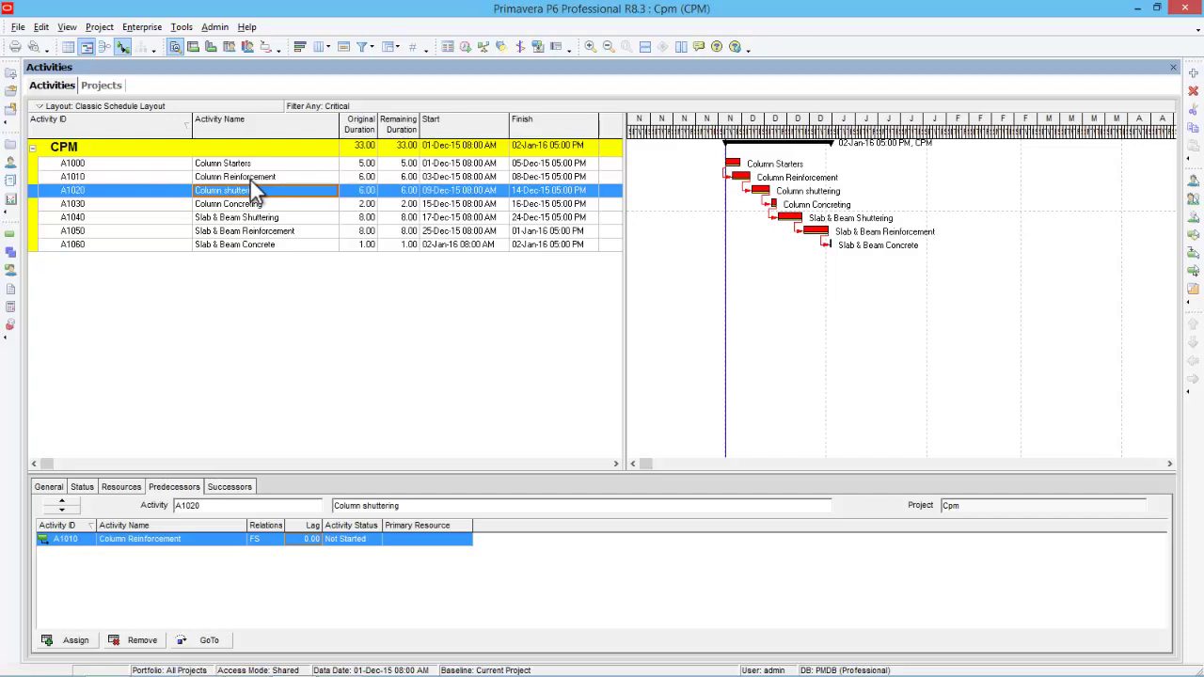
Make Column shuttering's A1010 link start-to-start with 3-day lag and reschedule to 30 days
click(273, 538)
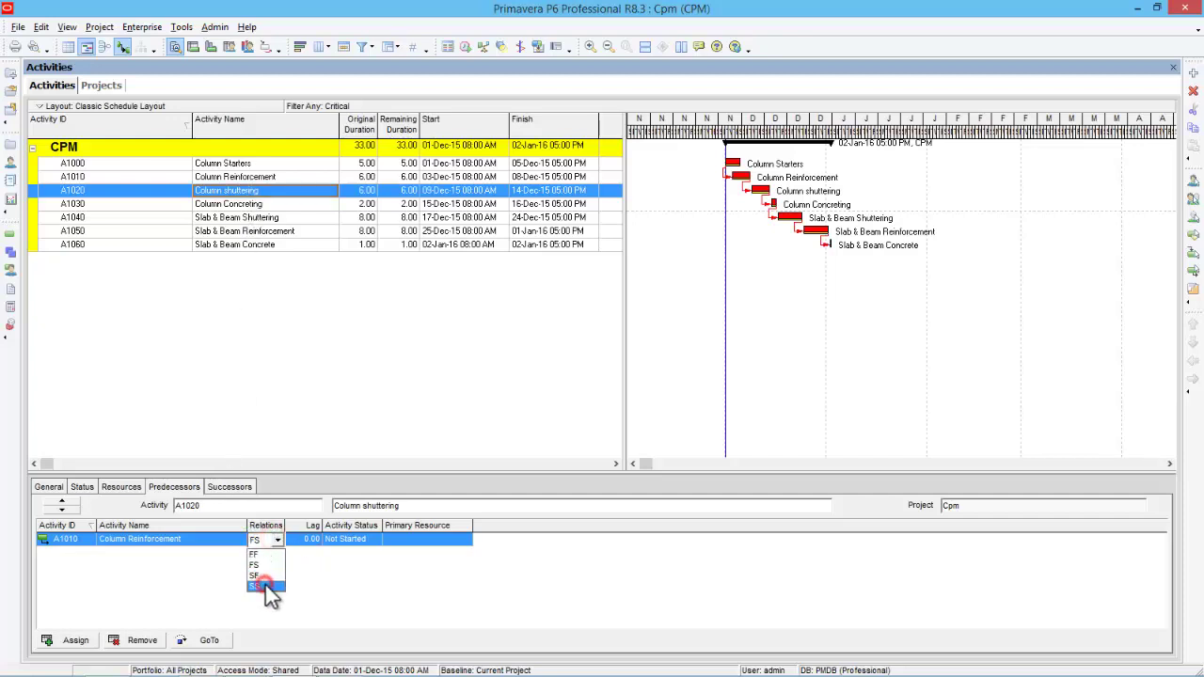
click(264, 585)
click(311, 538)
text(3)
click(466, 46)
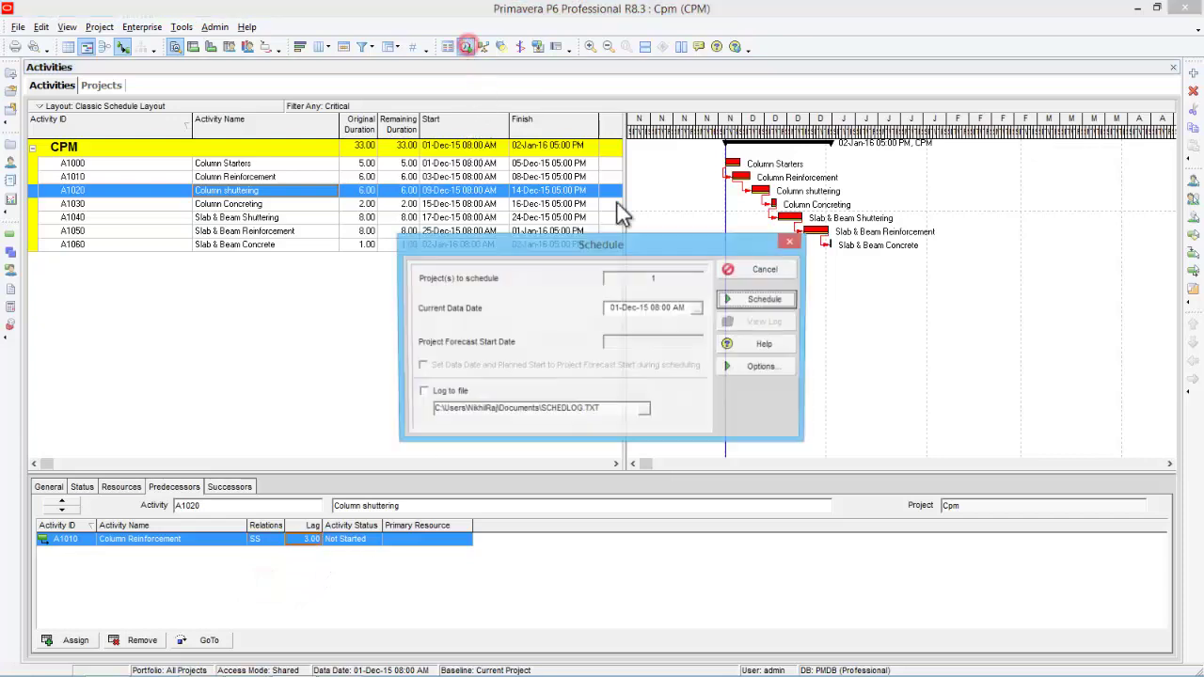
click(737, 301)
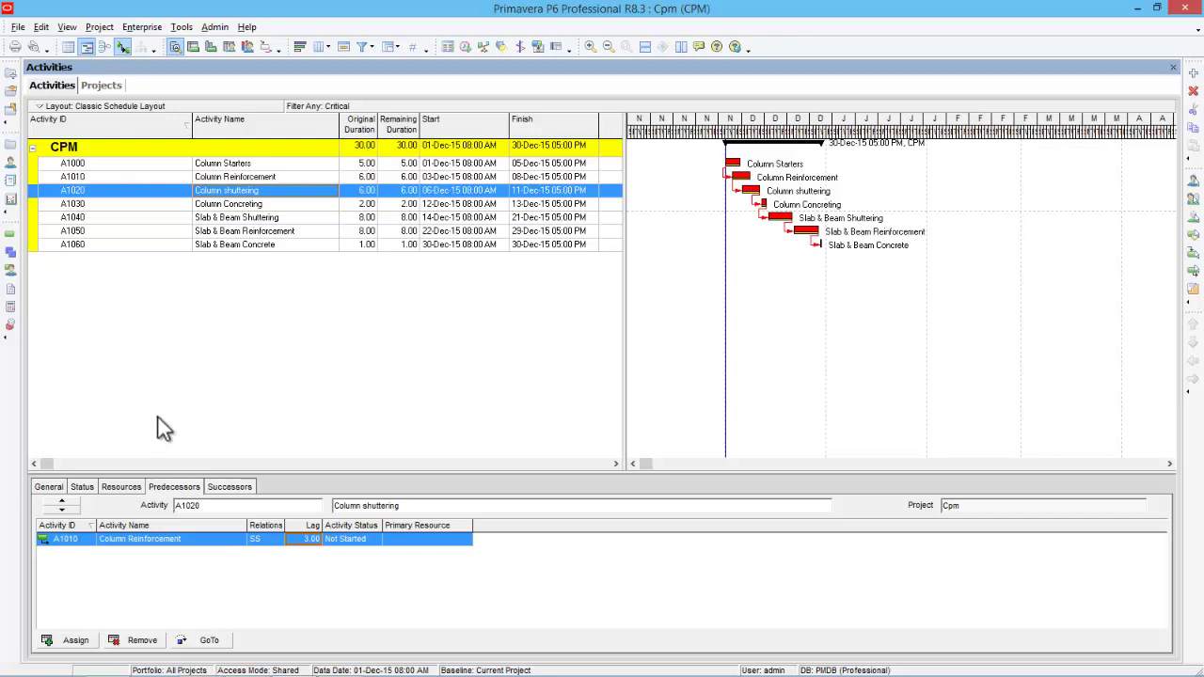
Set Slab & Beam Reinforcement (A1050) duration type to Fixed Units
click(209, 232)
click(122, 487)
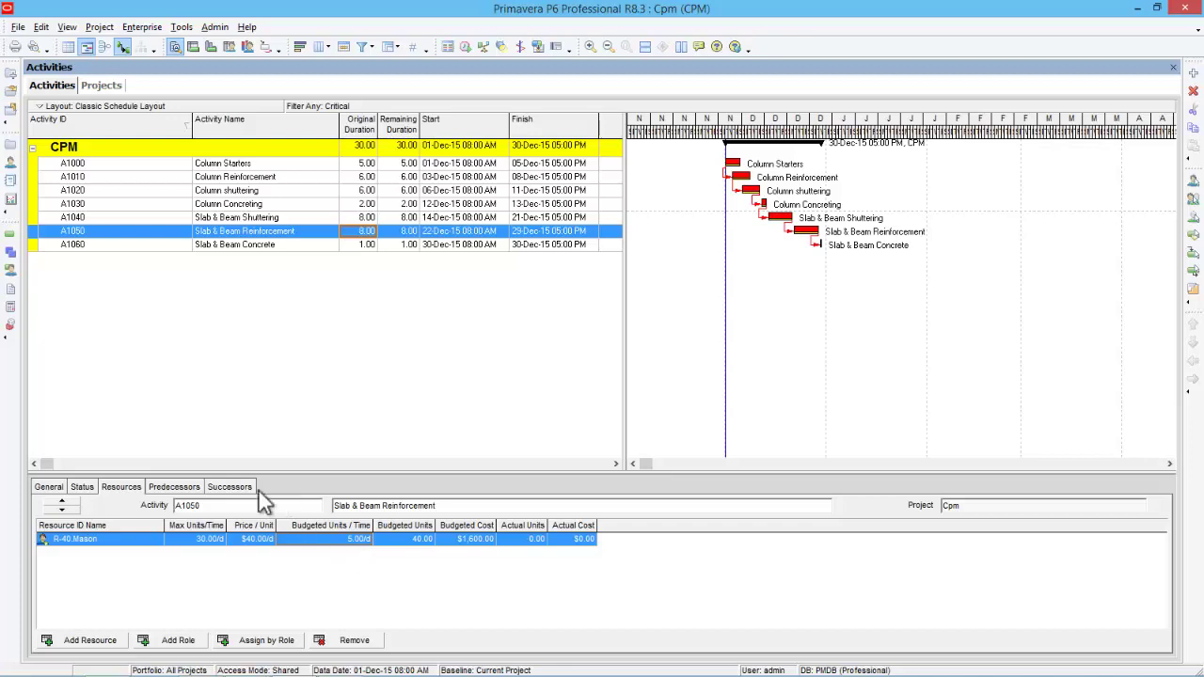
click(49, 487)
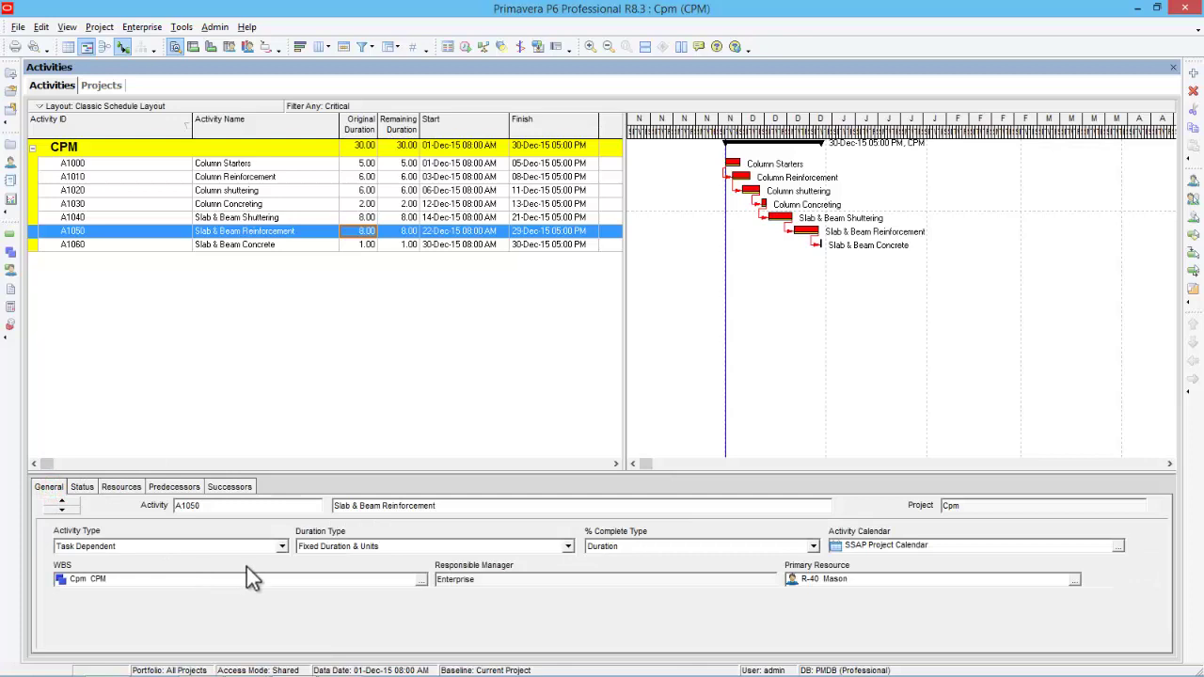
click(325, 545)
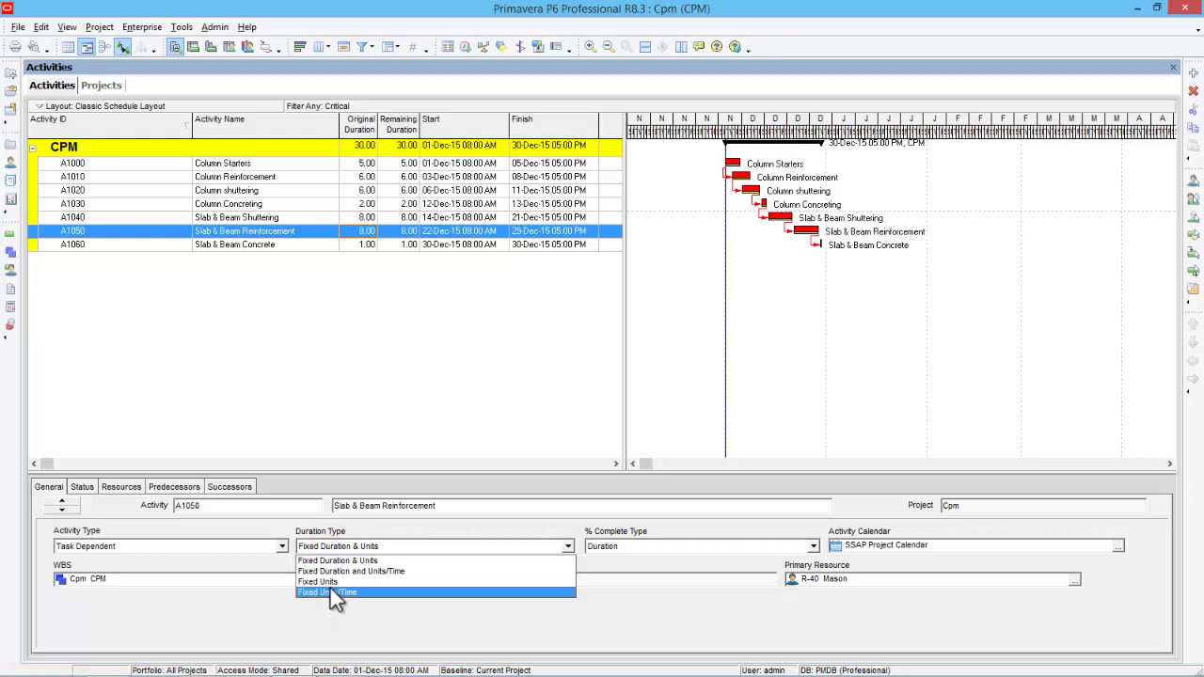
click(334, 582)
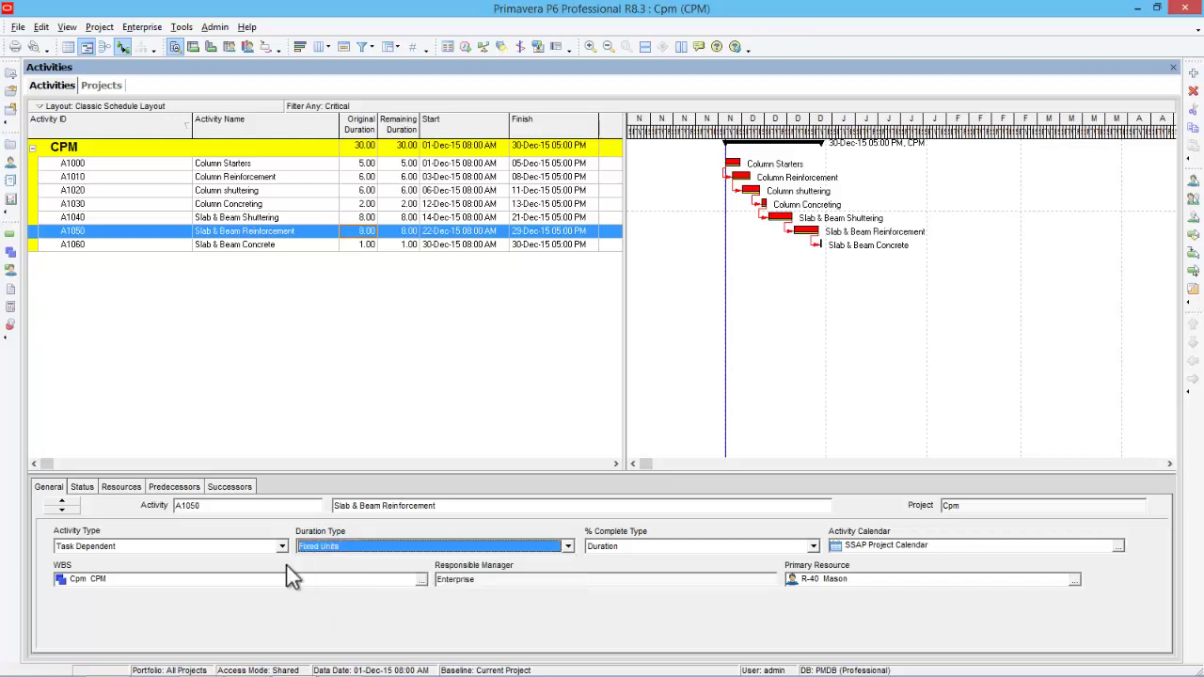
Raise the Mason's budgeted units to 10 per day and reschedule the project to 26 days
click(122, 487)
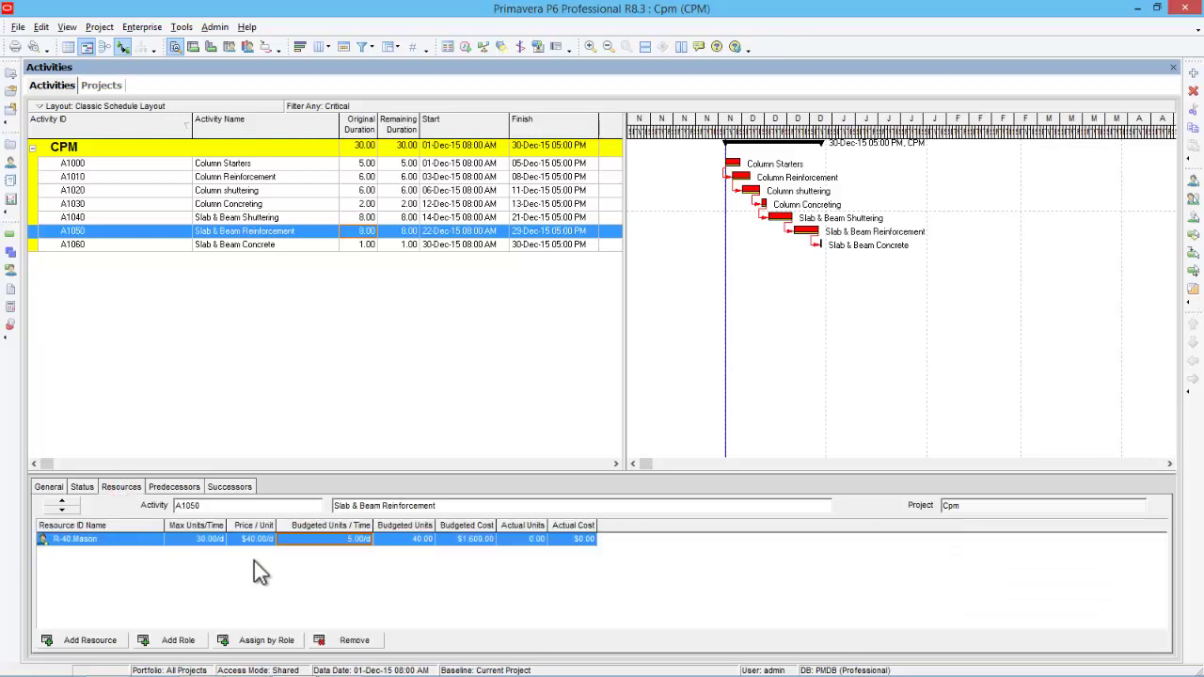
click(373, 544)
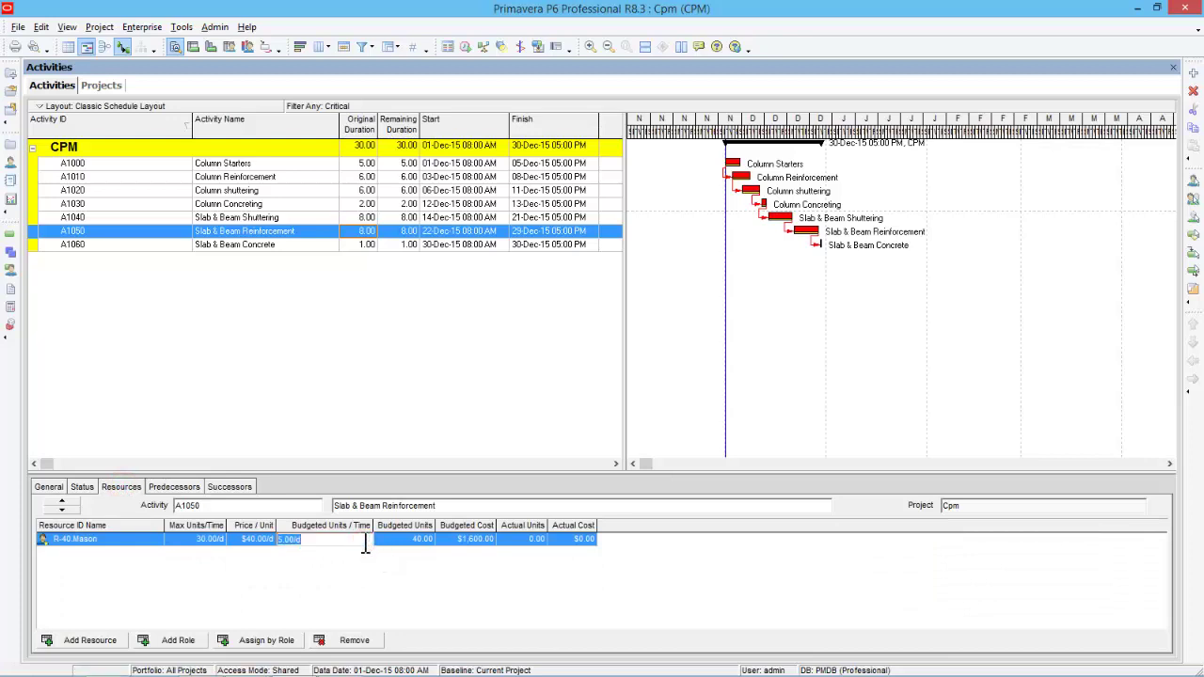
text(10)
key(Return)
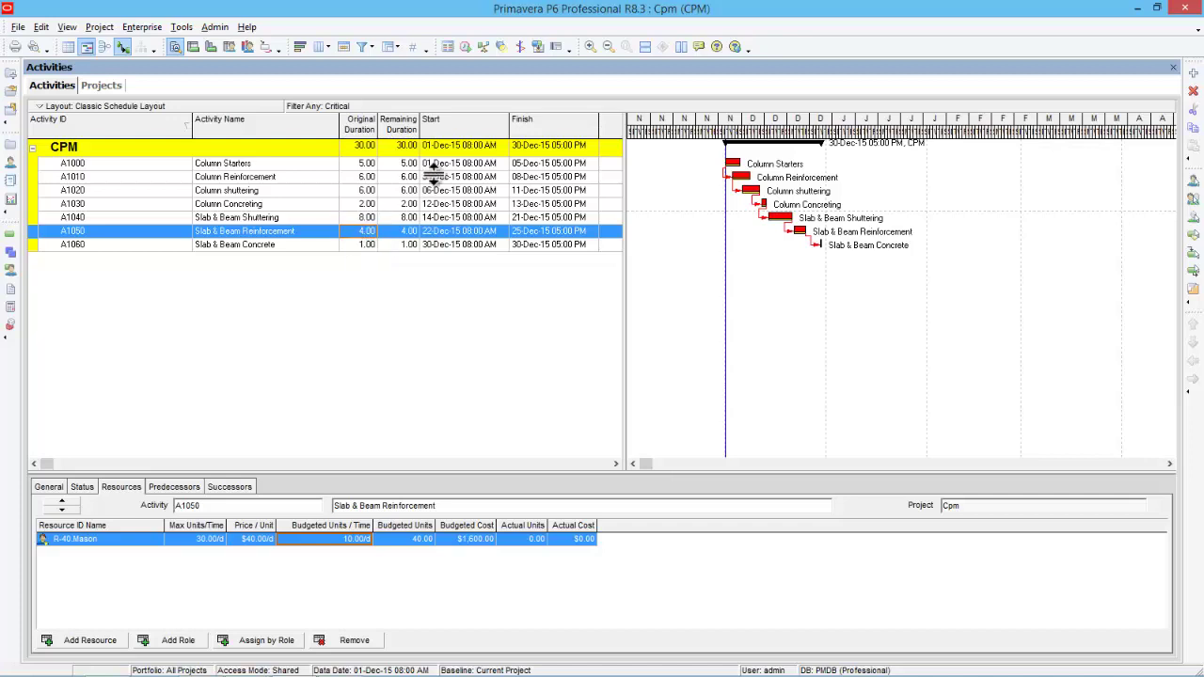
click(465, 48)
click(740, 299)
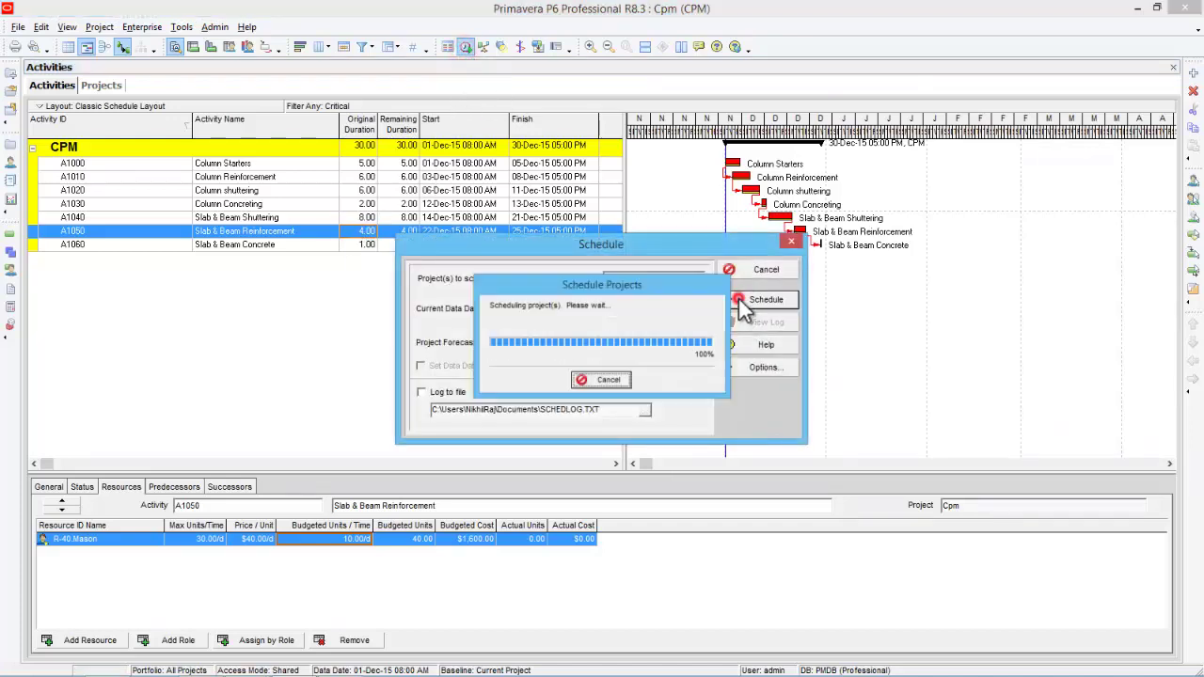
click(362, 149)
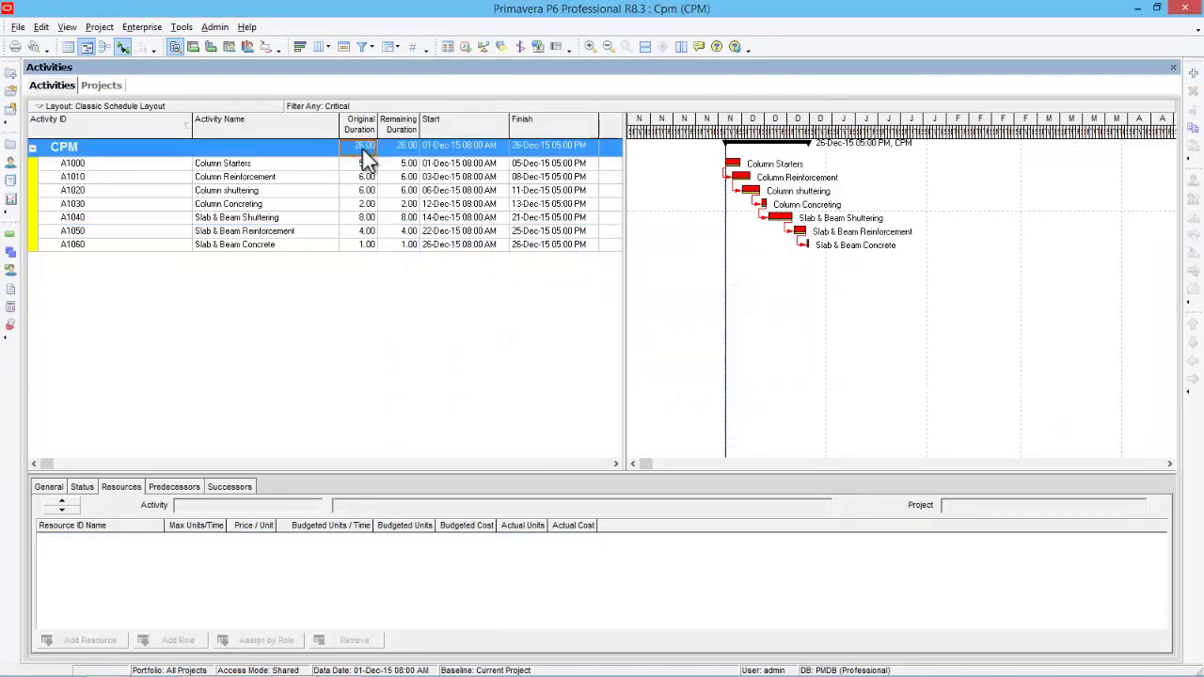